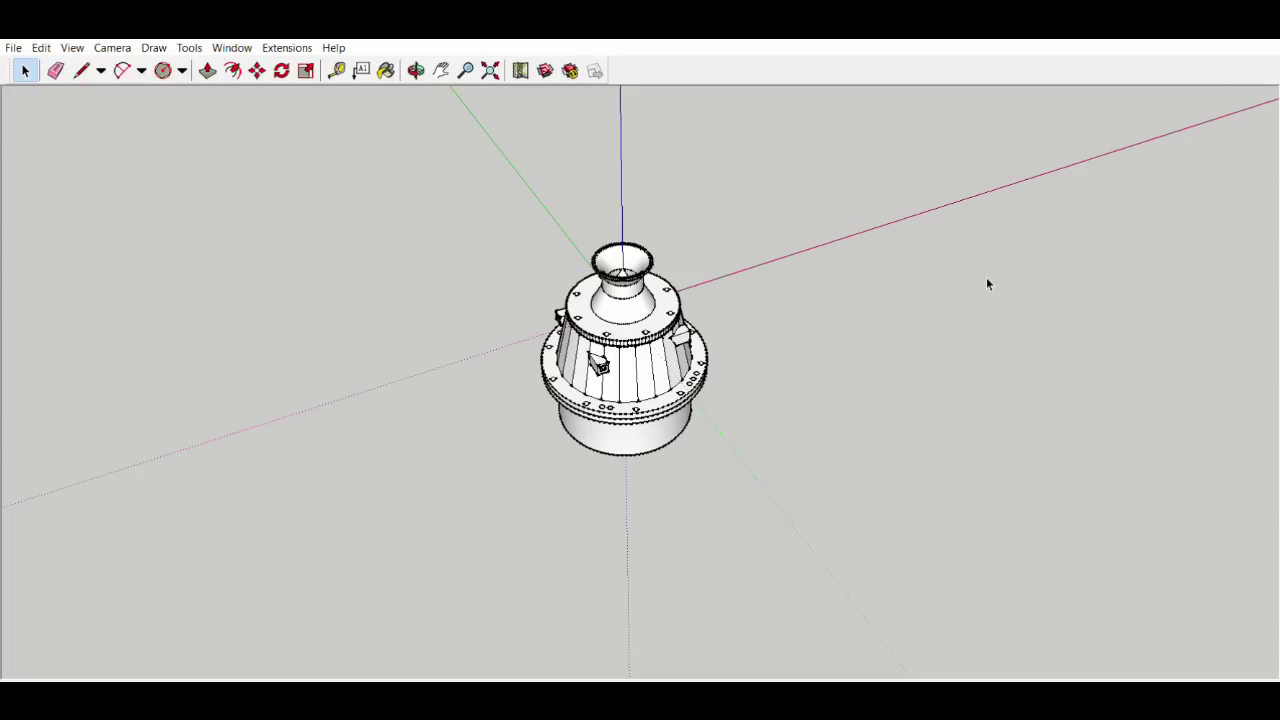
Step: Examine the assembled flanged casing from above and inspect the radial vanes inside its open underside
{"action": "scroll", "coordinate": [632, 270], "scroll_direction": "up", "scroll_amount": 3}
{"action": "scroll", "coordinate": [622, 288], "scroll_direction": "up", "scroll_amount": 6}
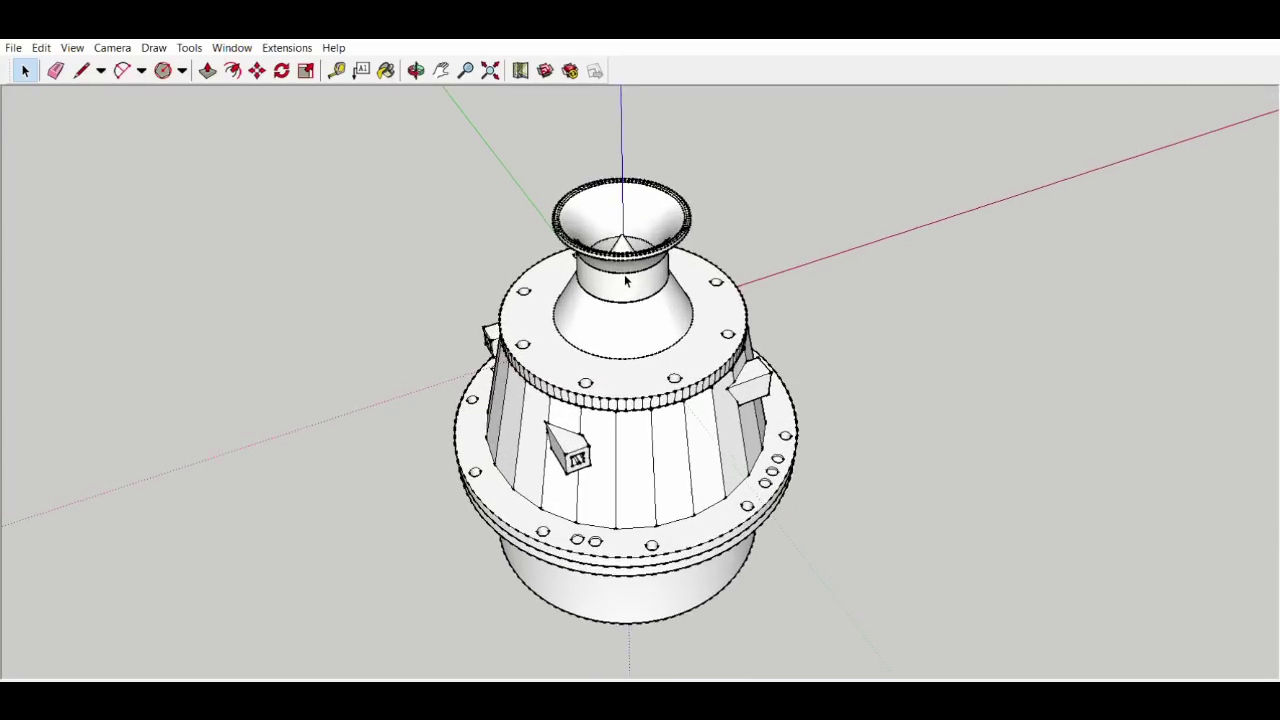
{"action": "left_click_drag", "start_coordinate": [648, 240], "coordinate": [500, 207]}
{"action": "left_click_drag", "start_coordinate": [509, 597], "coordinate": [420, 360]}
{"action": "scroll", "coordinate": [393, 336], "scroll_direction": "up", "scroll_amount": 2}
{"action": "scroll", "coordinate": [404, 339], "scroll_direction": "up", "scroll_amount": 2}
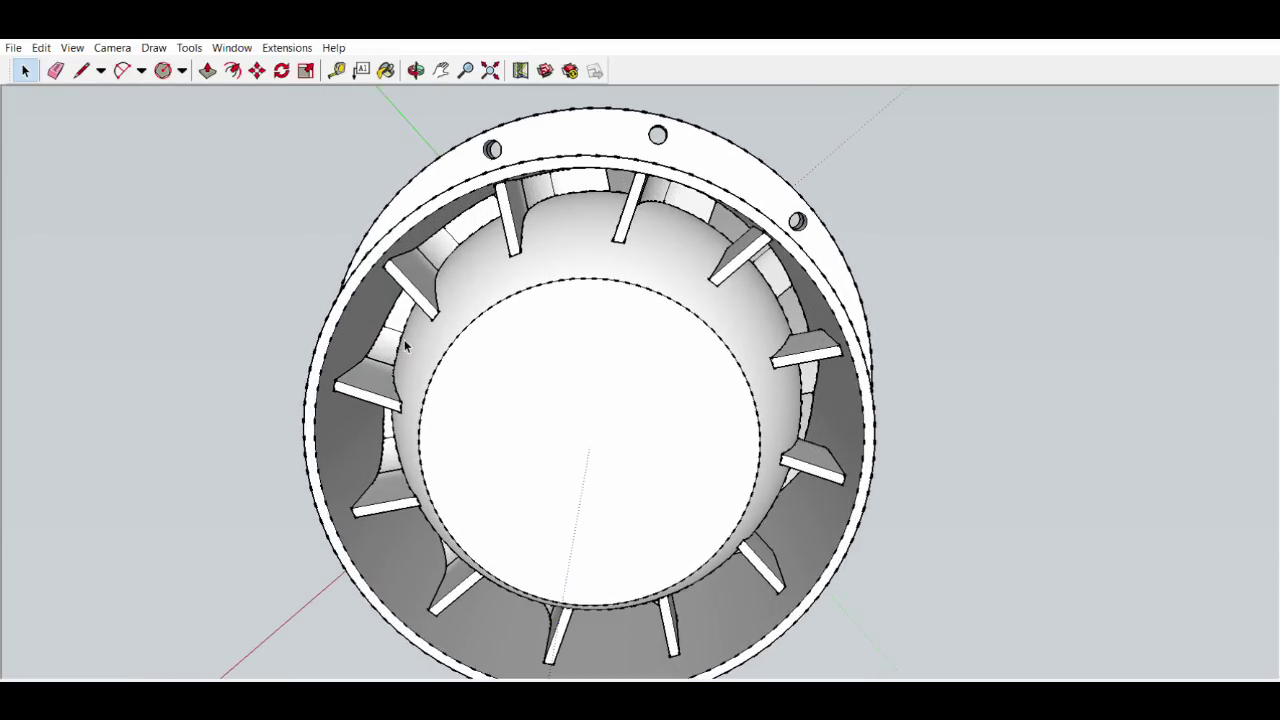
{"action": "left_click_drag", "start_coordinate": [293, 487], "coordinate": [631, 320]}
Step: Deselect the separated lower casing and examine its bolt flange, inner vanes and cylindrical body
{"action": "key", "text": "space"}
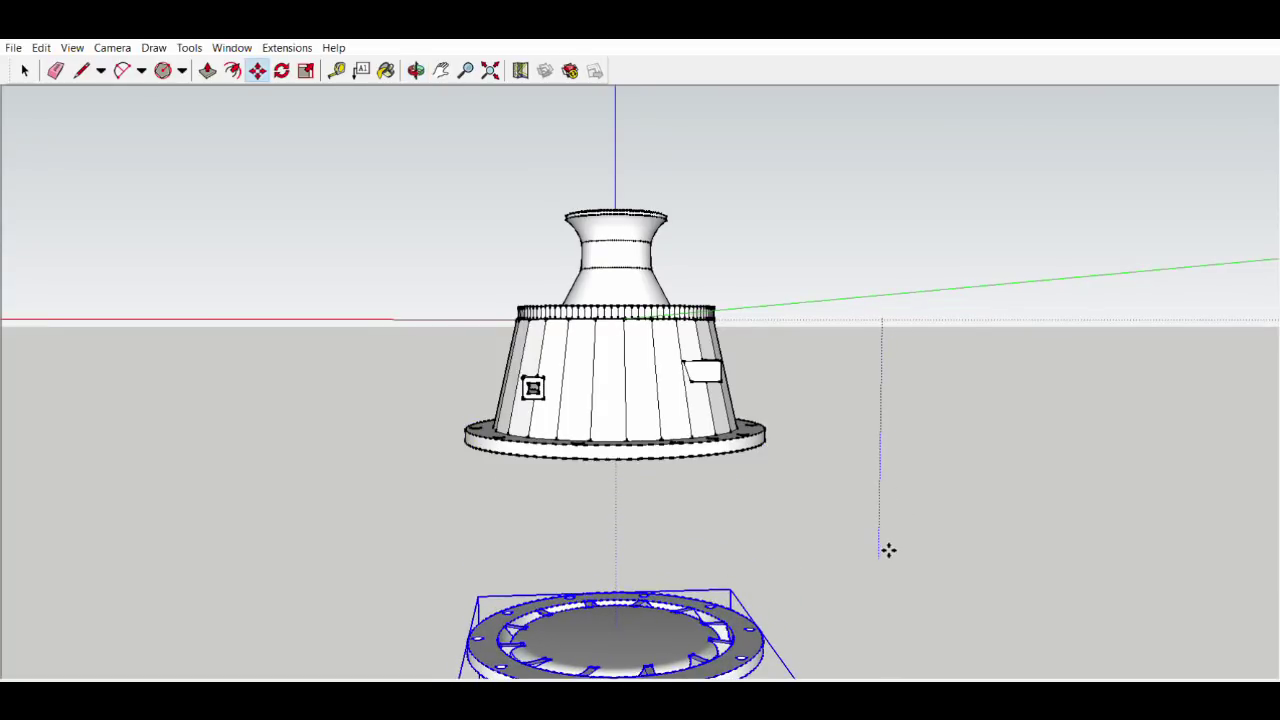
{"action": "left_click", "coordinate": [179, 416]}
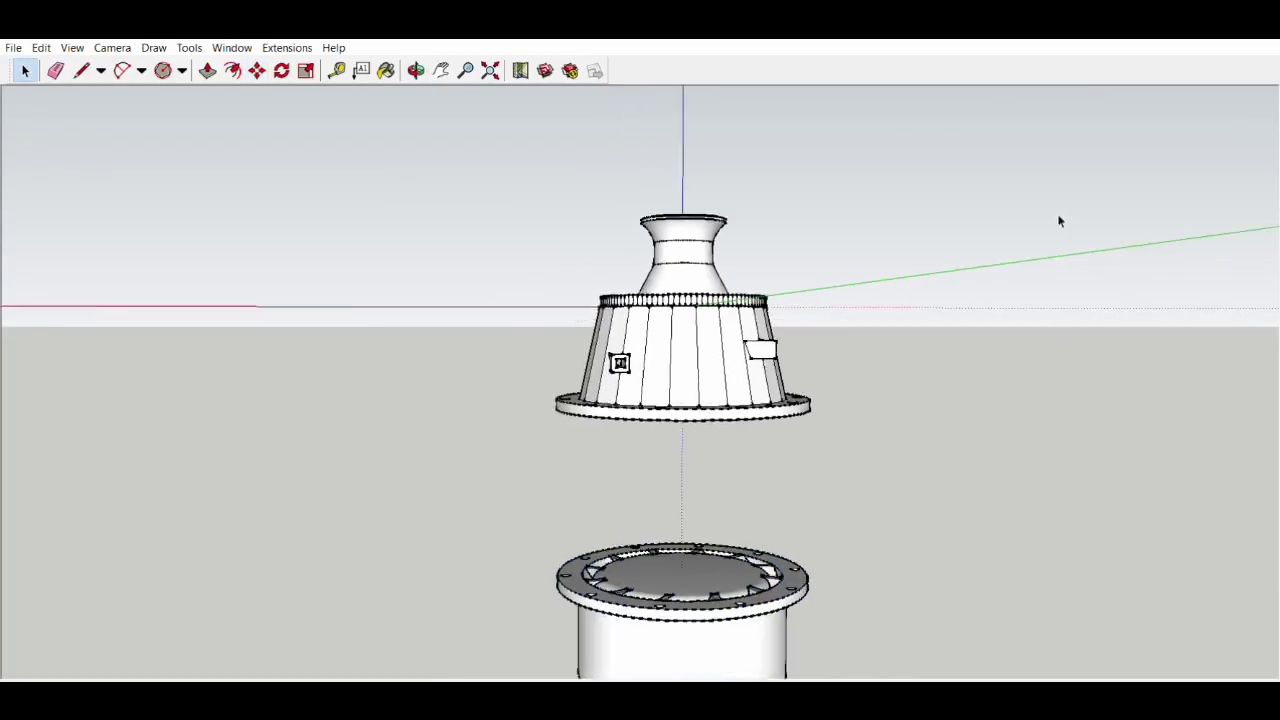
{"action": "scroll", "coordinate": [640, 522], "scroll_direction": "up", "scroll_amount": 10}
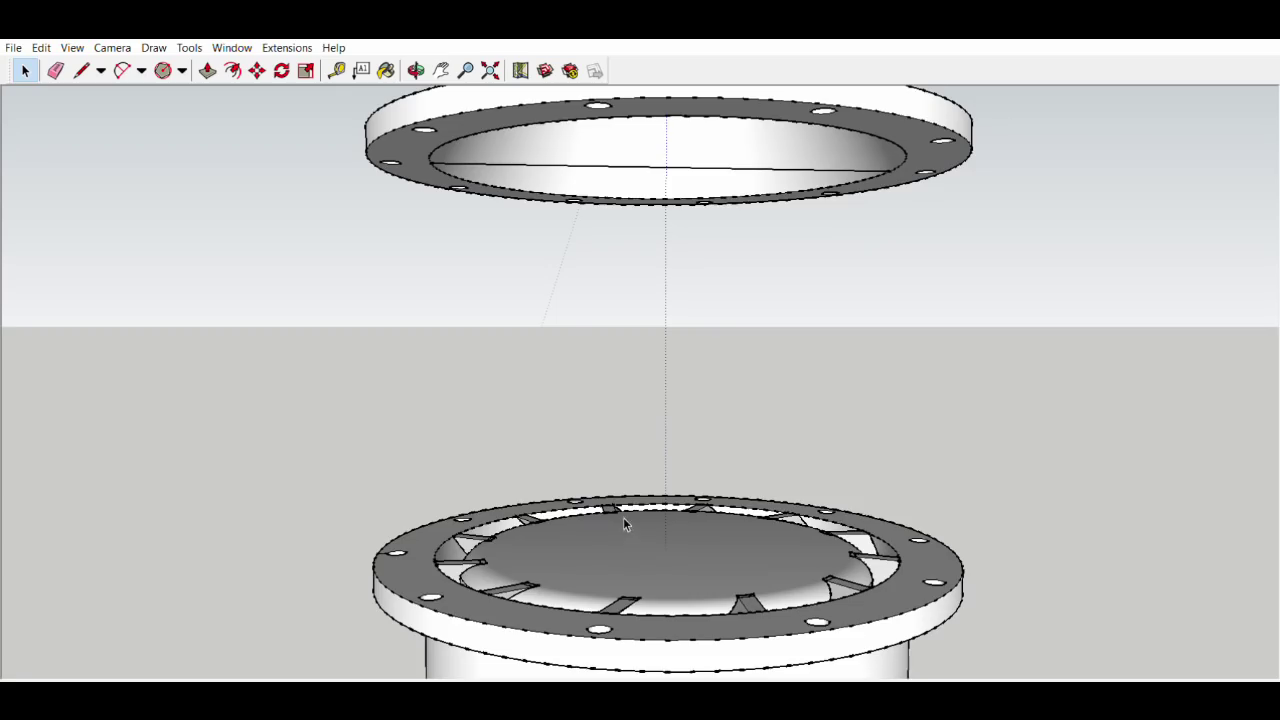
{"action": "left_click_drag", "start_coordinate": [623, 519], "coordinate": [709, 453]}
{"action": "scroll", "coordinate": [709, 453], "scroll_direction": "up", "scroll_amount": 3}
{"action": "scroll", "coordinate": [709, 453], "scroll_direction": "up", "scroll_amount": 2}
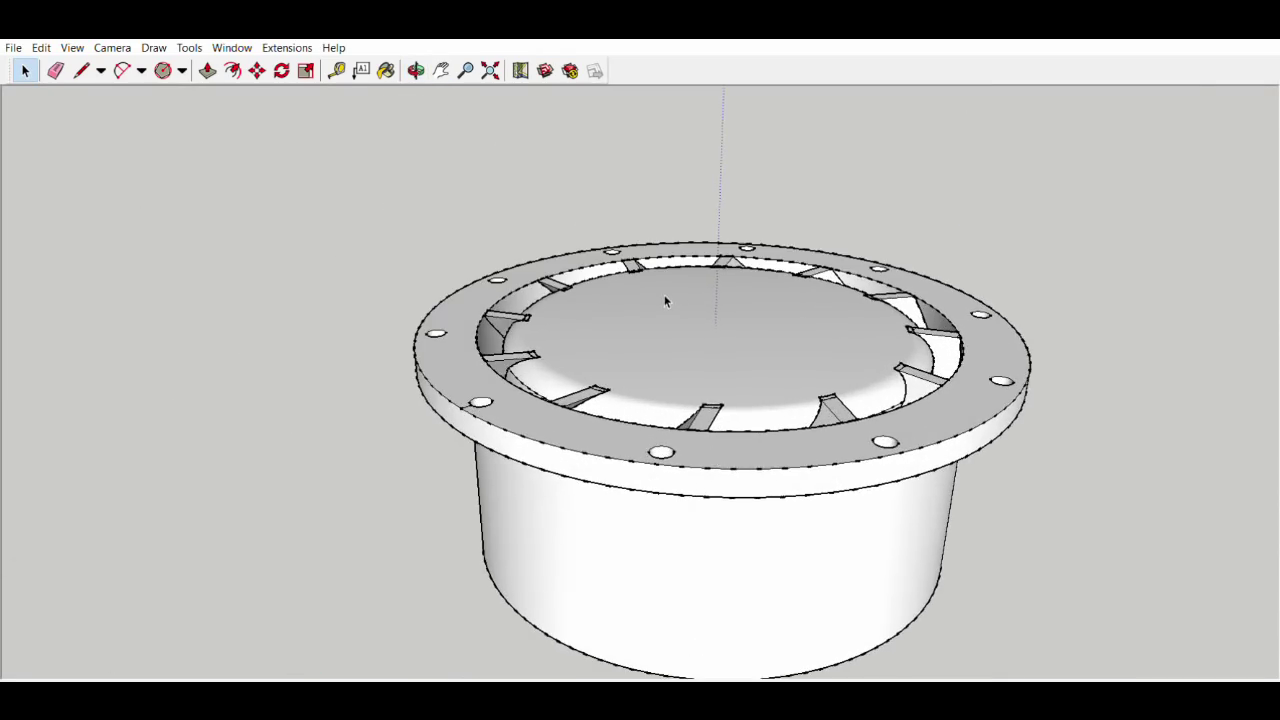
{"action": "left_click_drag", "start_coordinate": [665, 297], "coordinate": [673, 247]}
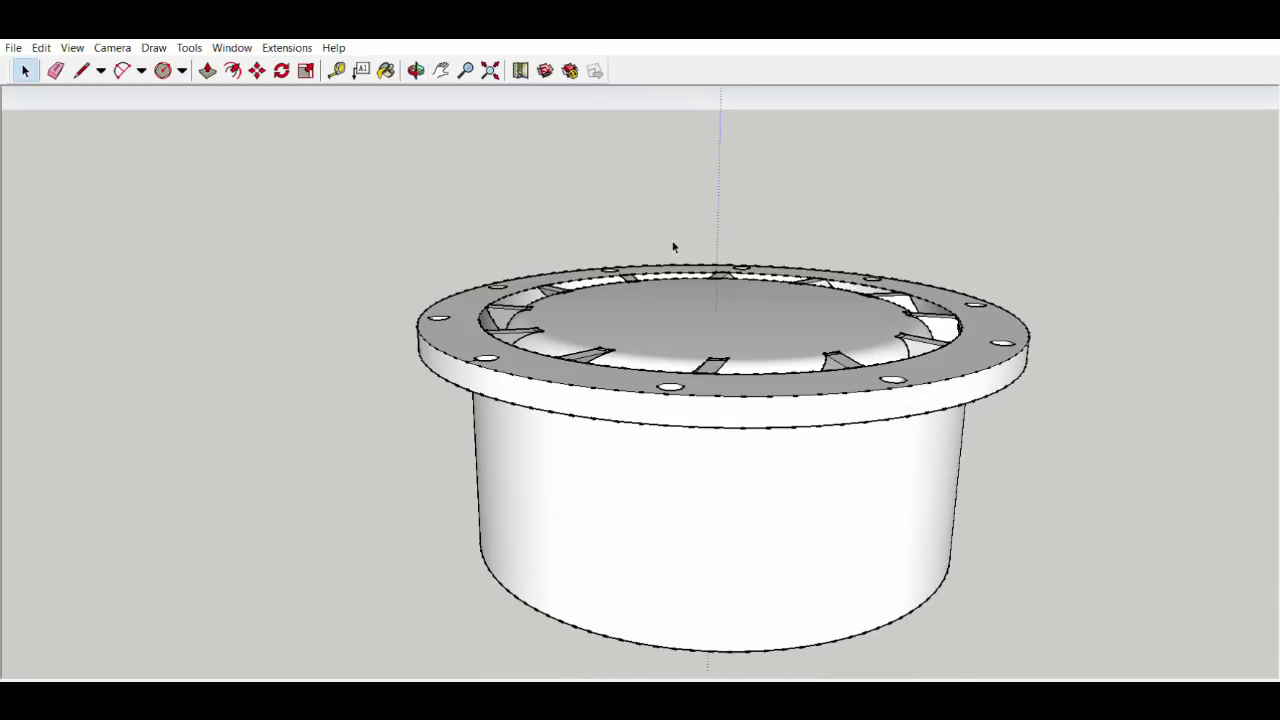
{"action": "left_click_drag", "start_coordinate": [760, 599], "coordinate": [694, 525]}
Step: Inspect the tapered middle casing from the side and underneath, including its flange holes and inner wall openings, and clear its selection
{"action": "key", "text": "space"}
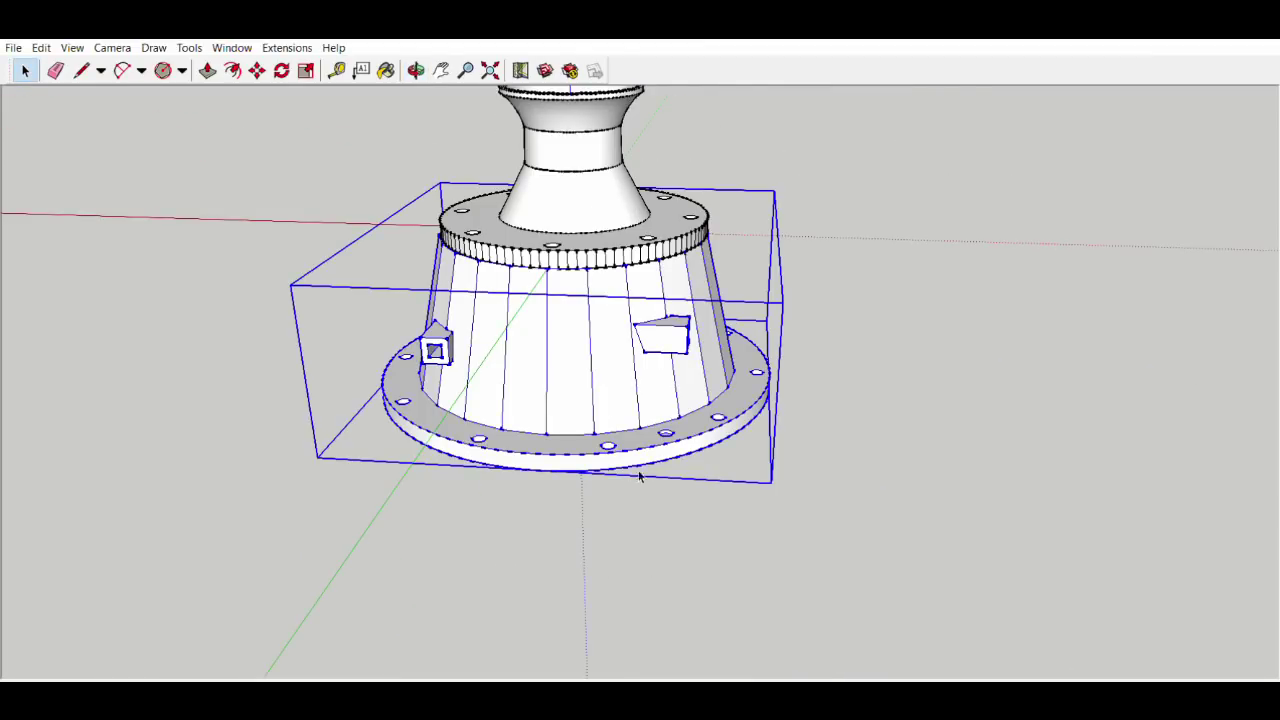
{"action": "left_click_drag", "start_coordinate": [640, 500], "coordinate": [870, 380]}
{"action": "key", "text": "space"}
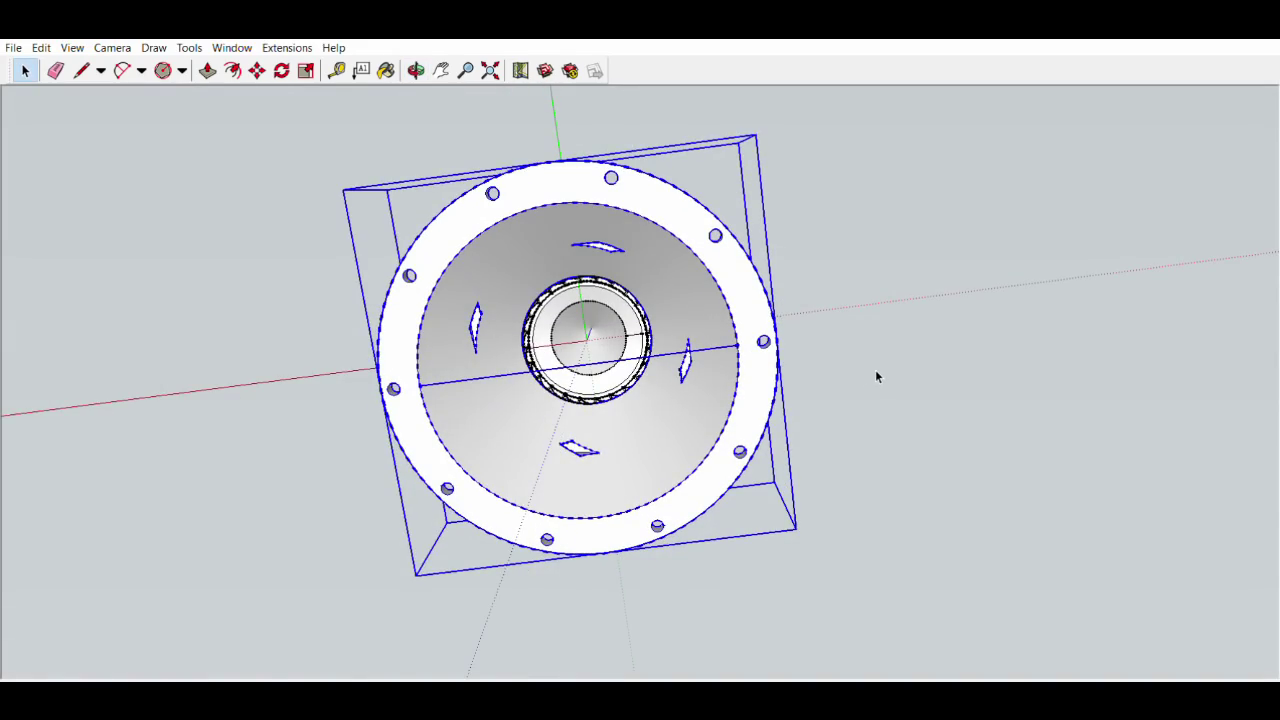
{"action": "left_click", "coordinate": [875, 376]}
{"action": "scroll", "coordinate": [606, 549], "scroll_direction": "up", "scroll_amount": 5}
{"action": "key", "text": "o"}
{"action": "left_click_drag", "start_coordinate": [606, 549], "coordinate": [507, 250]}
{"action": "key", "text": "space"}
Step: Examine from below the hollow cone and the ring of vanes surrounding it inside the flanged plate
{"action": "left_click_drag", "start_coordinate": [686, 138], "coordinate": [312, 313]}
{"action": "left_click_drag", "start_coordinate": [797, 185], "coordinate": [523, 409]}
{"action": "key", "text": "space"}
{"action": "scroll", "coordinate": [580, 320], "scroll_direction": "up", "scroll_amount": 3}
{"action": "left_click_drag", "start_coordinate": [528, 555], "coordinate": [791, 274]}
{"action": "scroll", "coordinate": [734, 190], "scroll_direction": "up", "scroll_amount": 2}
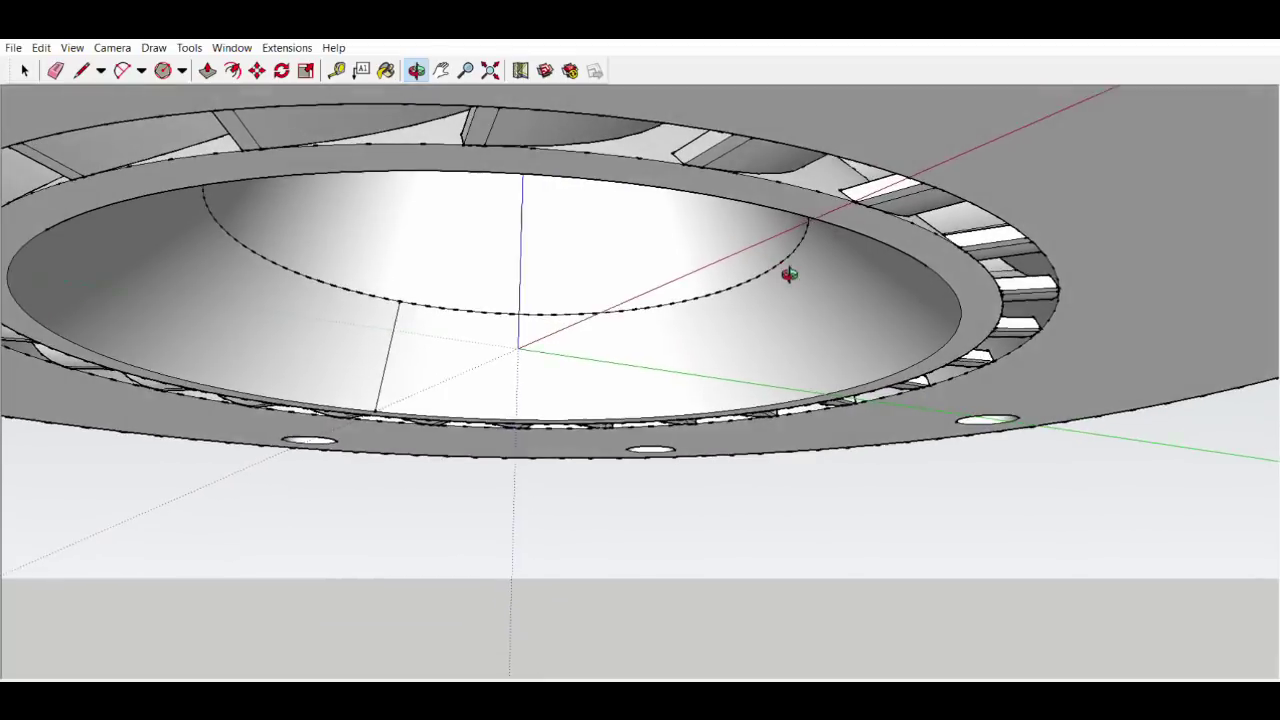
Step: Inspect the bladed cone from the side and underneath, covering its curved blades and hollow interior
{"action": "key", "text": "space"}
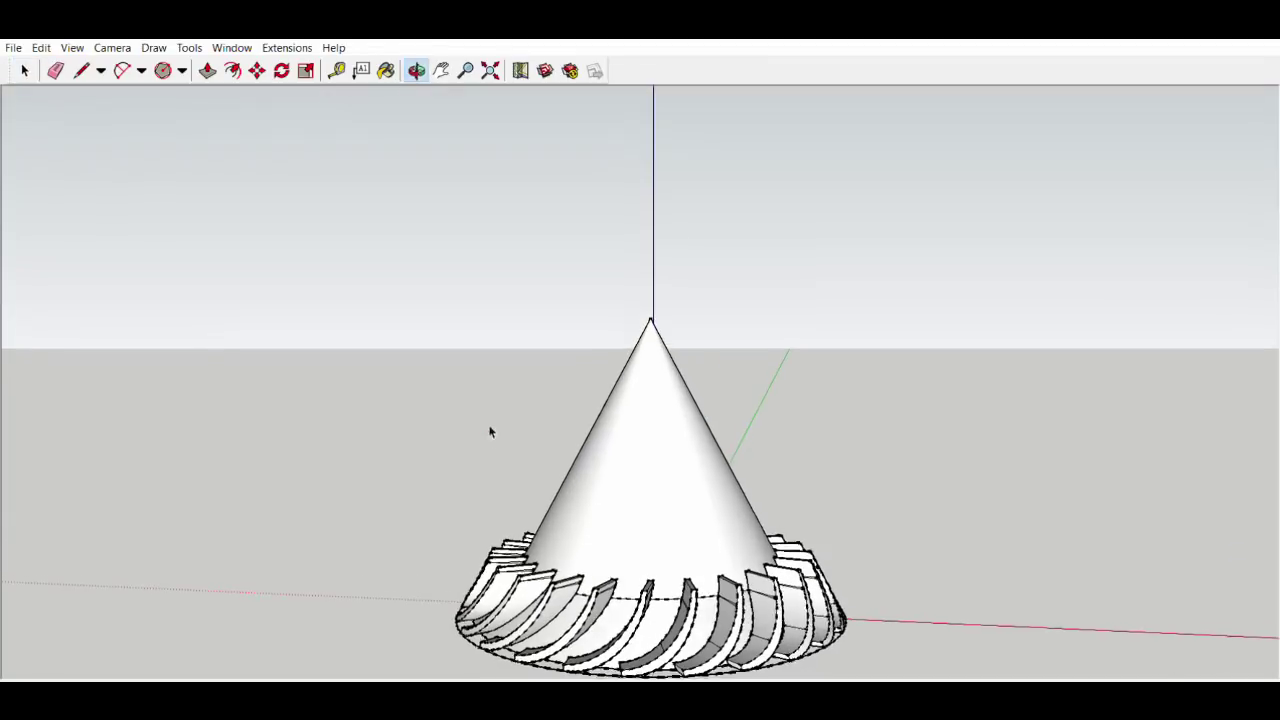
{"action": "key", "text": "space"}
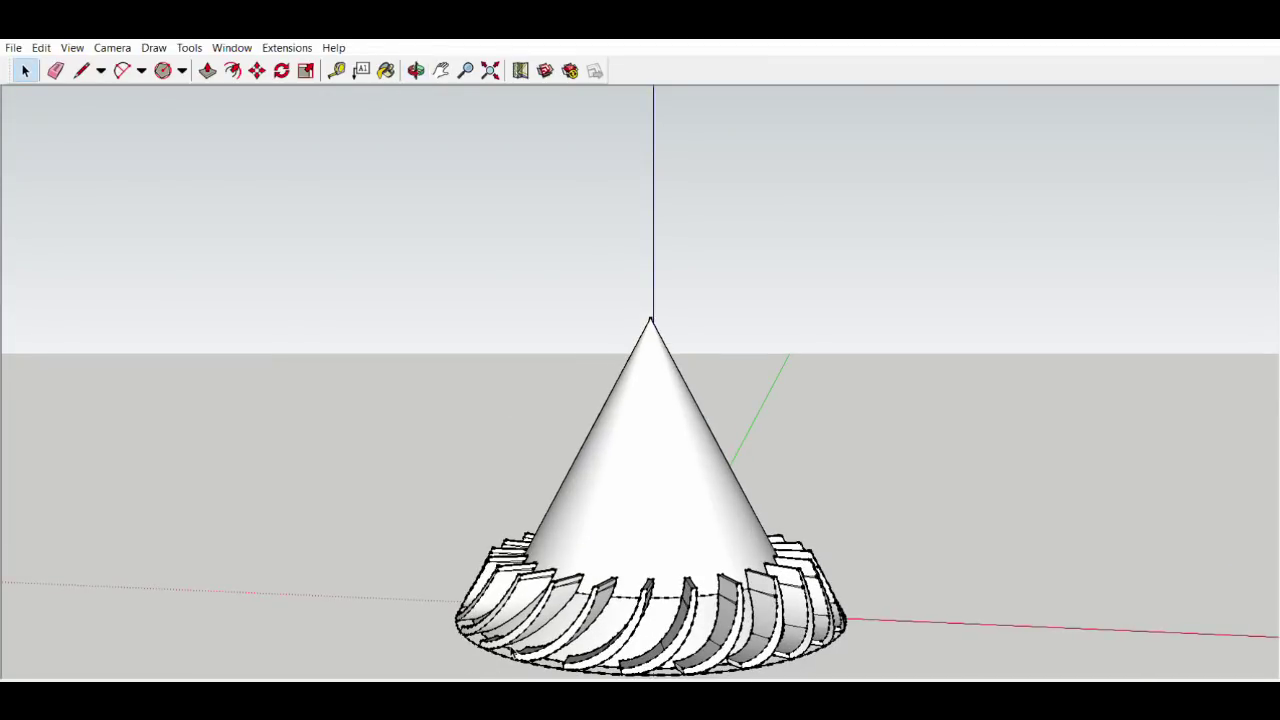
{"action": "left_click_drag", "start_coordinate": [549, 611], "coordinate": [817, 480]}
{"action": "key", "text": "space"}
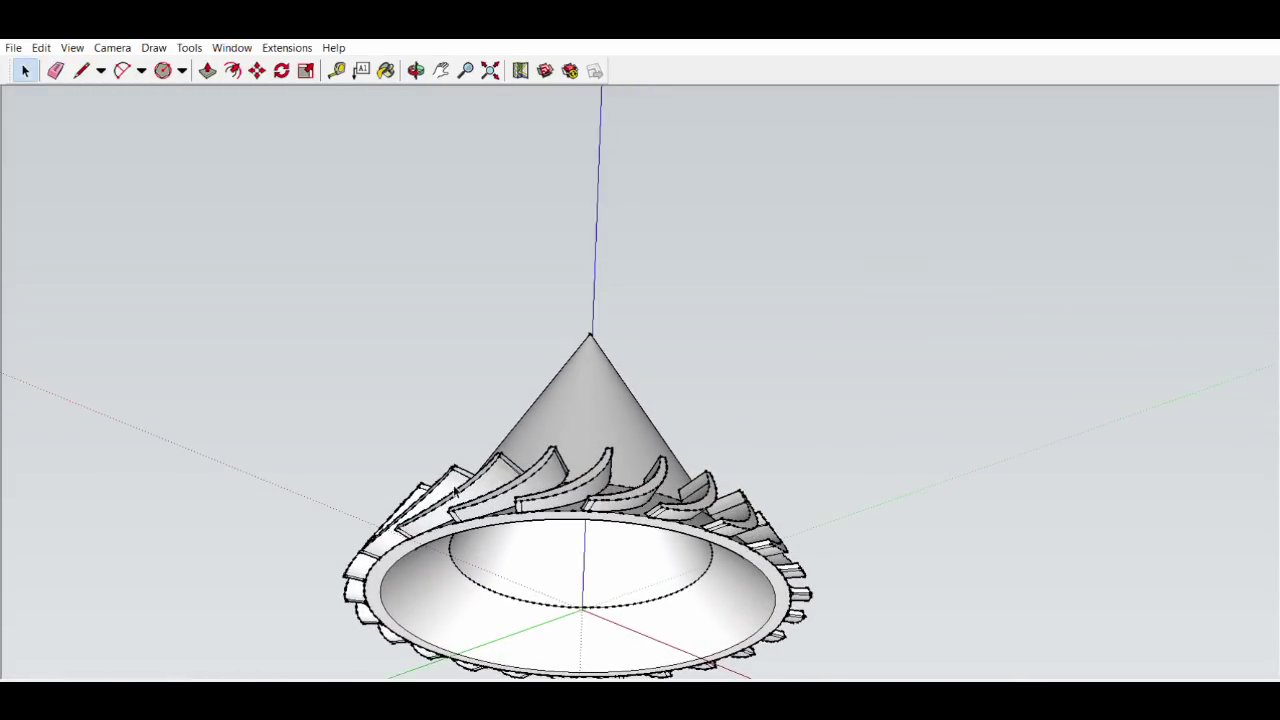
{"action": "key", "text": "o"}
{"action": "left_click_drag", "start_coordinate": [732, 494], "coordinate": [326, 472]}
{"action": "key", "text": "space"}
{"action": "key", "text": "o"}
{"action": "left_click_drag", "start_coordinate": [855, 549], "coordinate": [700, 494]}
{"action": "key", "text": "space"}
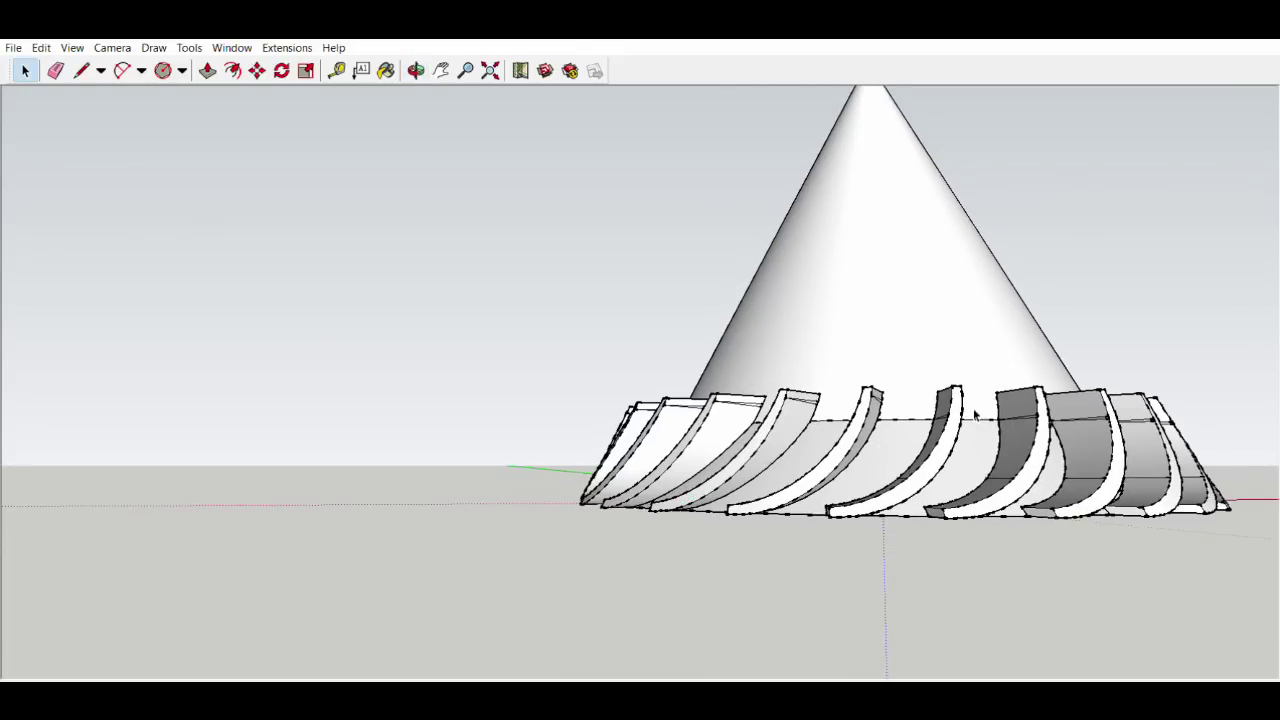
Step: Examine the blade tips around the cone up close, and view the whole part from above and below
{"action": "key", "text": "o"}
{"action": "left_click_drag", "start_coordinate": [975, 415], "coordinate": [630, 540]}
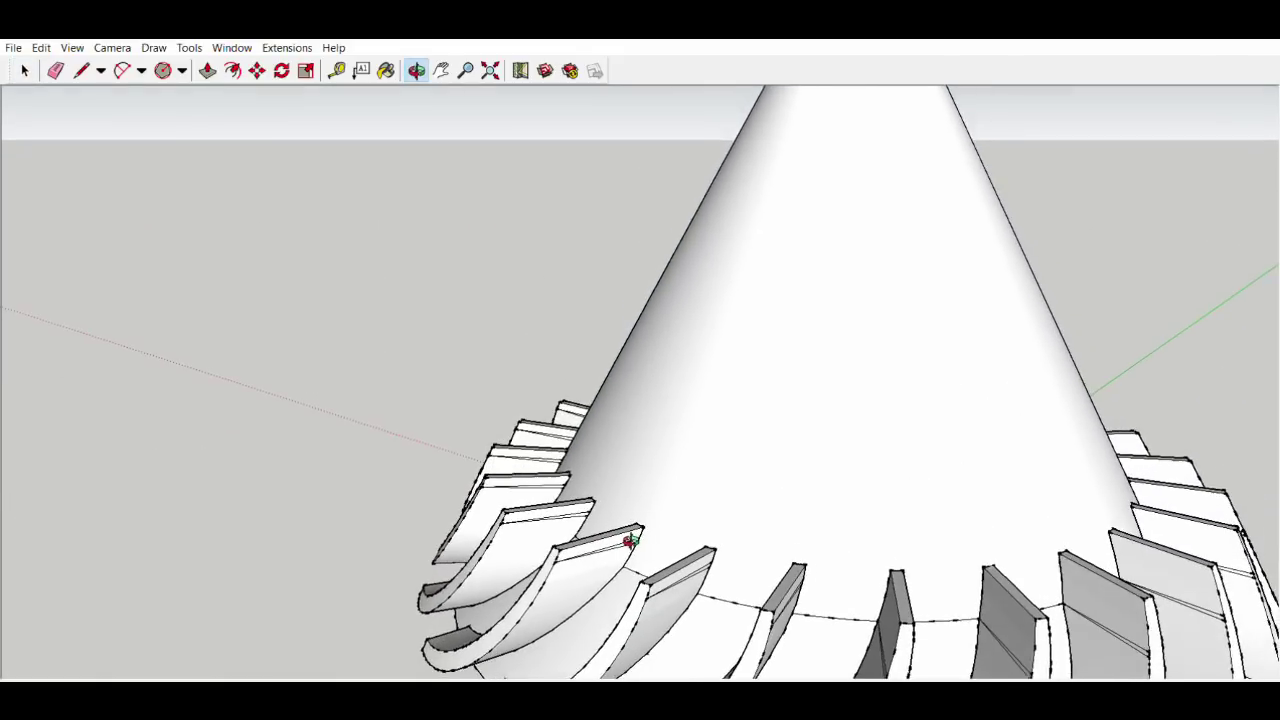
{"action": "scroll", "coordinate": [630, 540], "scroll_direction": "down", "scroll_amount": 10}
{"action": "key", "text": "space"}
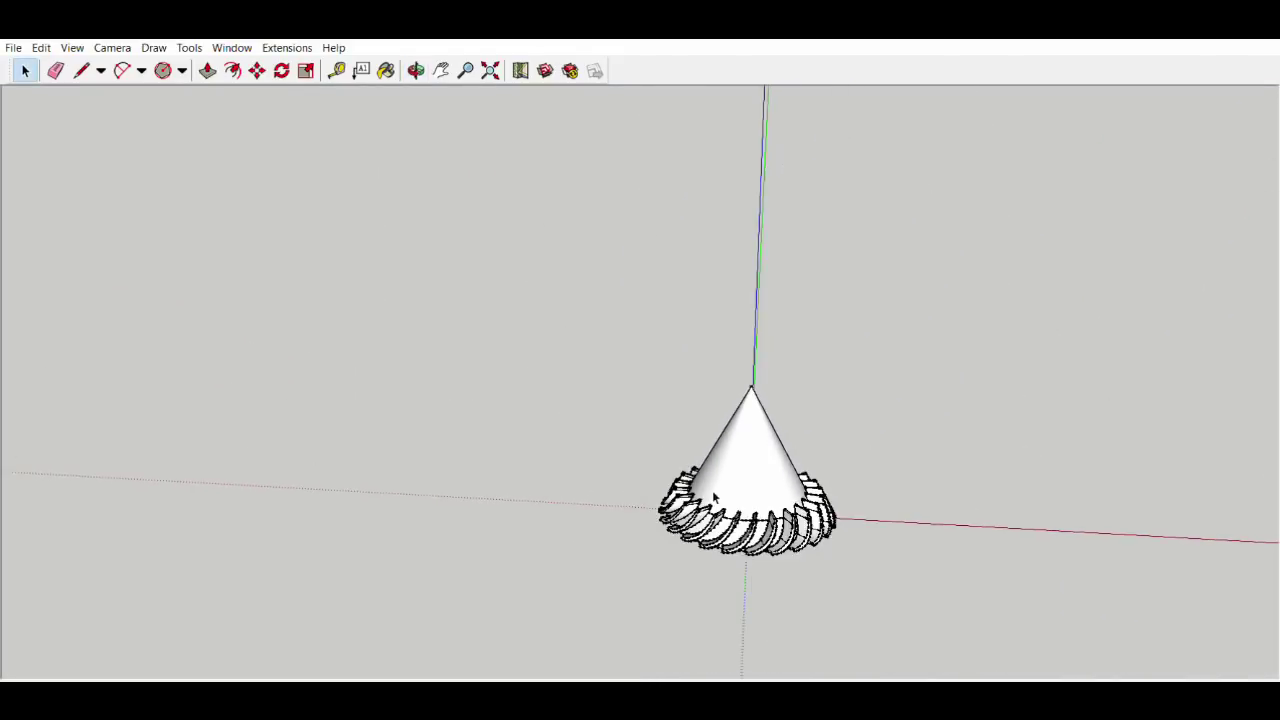
{"action": "scroll", "coordinate": [712, 490], "scroll_direction": "down", "scroll_amount": 3}
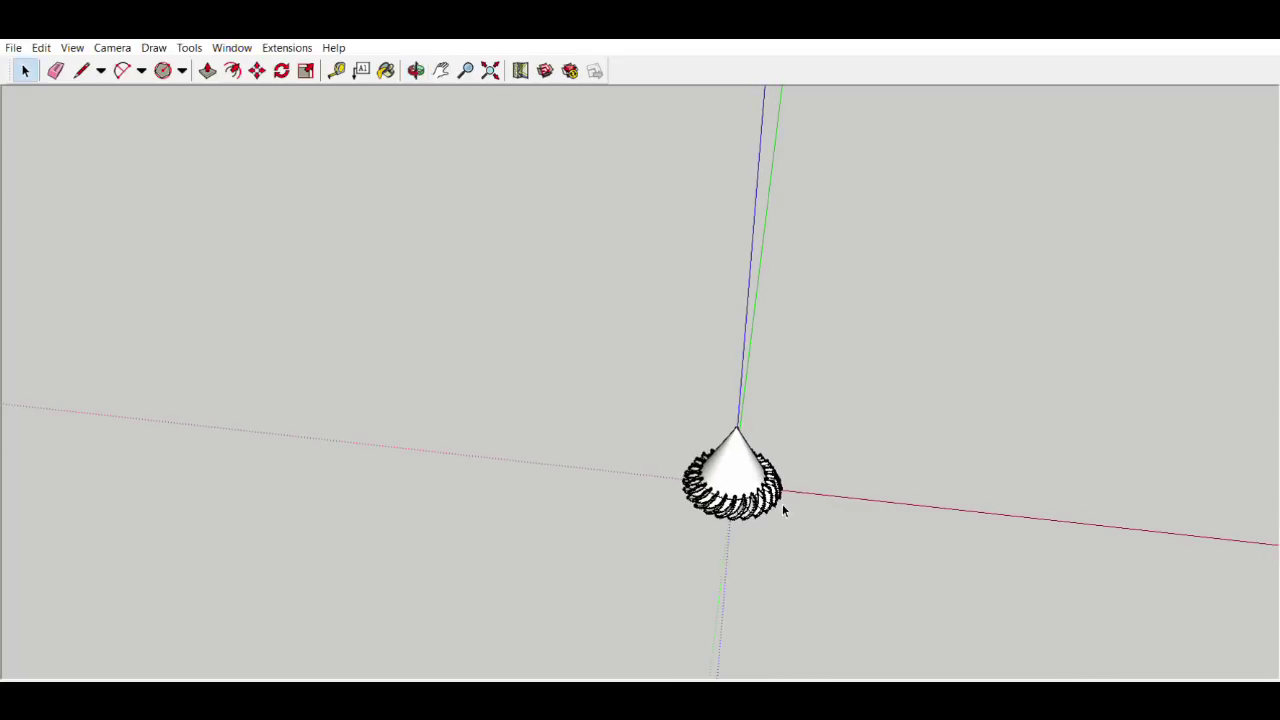
{"action": "key", "text": "o"}
{"action": "left_click_drag", "start_coordinate": [782, 508], "coordinate": [668, 400]}
{"action": "scroll", "coordinate": [668, 400], "scroll_direction": "up", "scroll_amount": 1}
{"action": "key", "text": "space"}
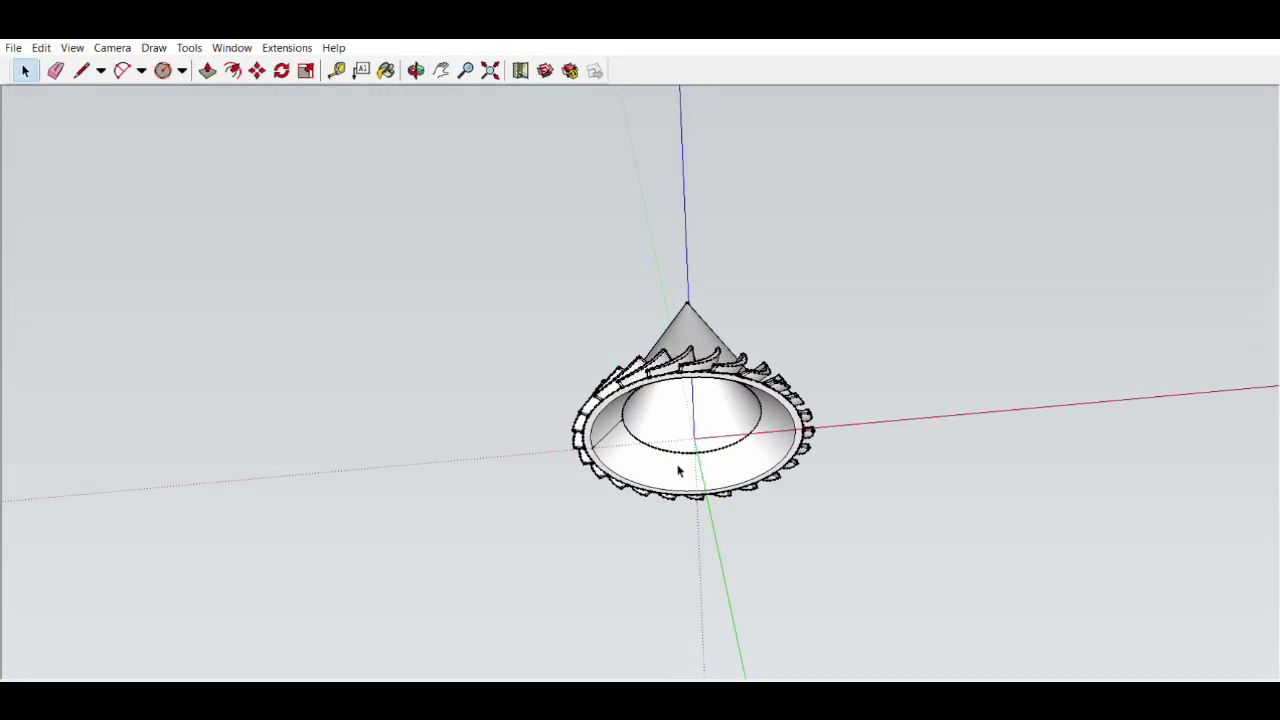